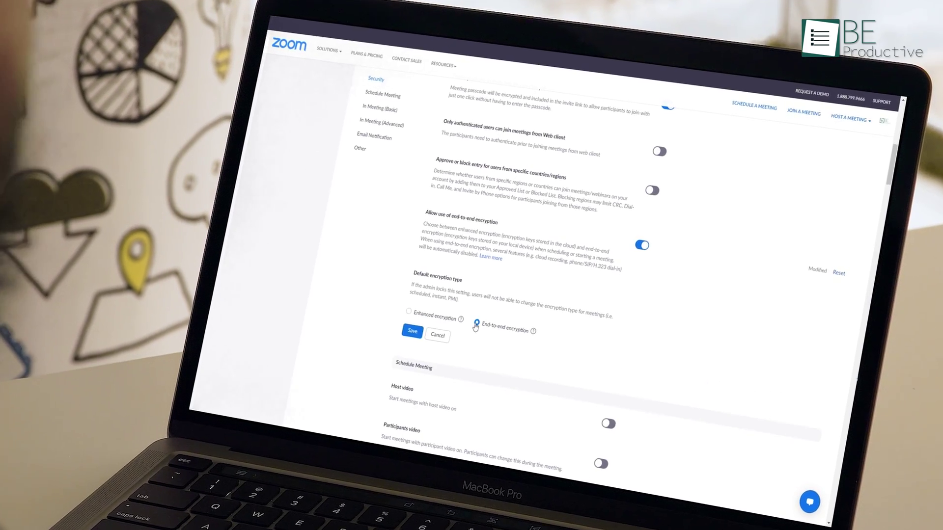
Select End-to-end encryption as the default encryption type for meetings.
{"action": "left_click", "coordinate": [416, 334]}
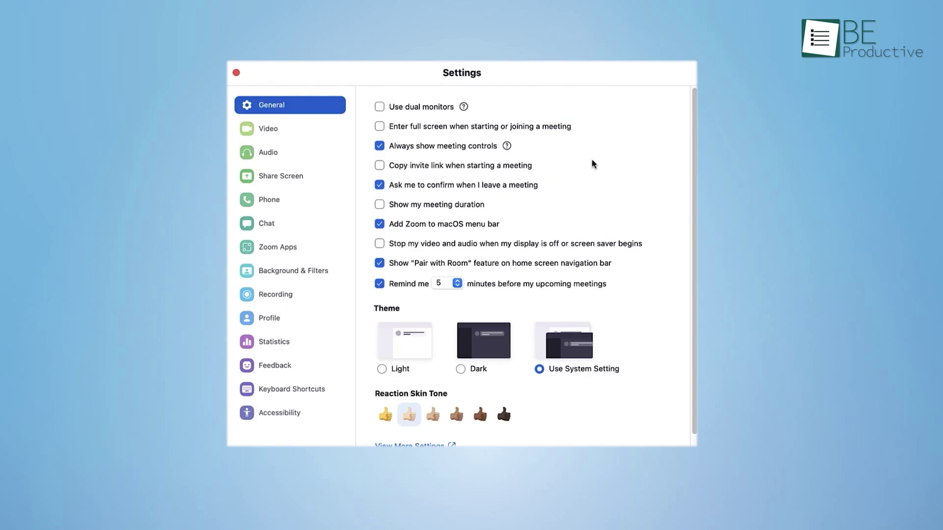
In Video settings, change Adjust for low light from Auto to Manual.
{"action": "left_click", "coordinate": [262, 130]}
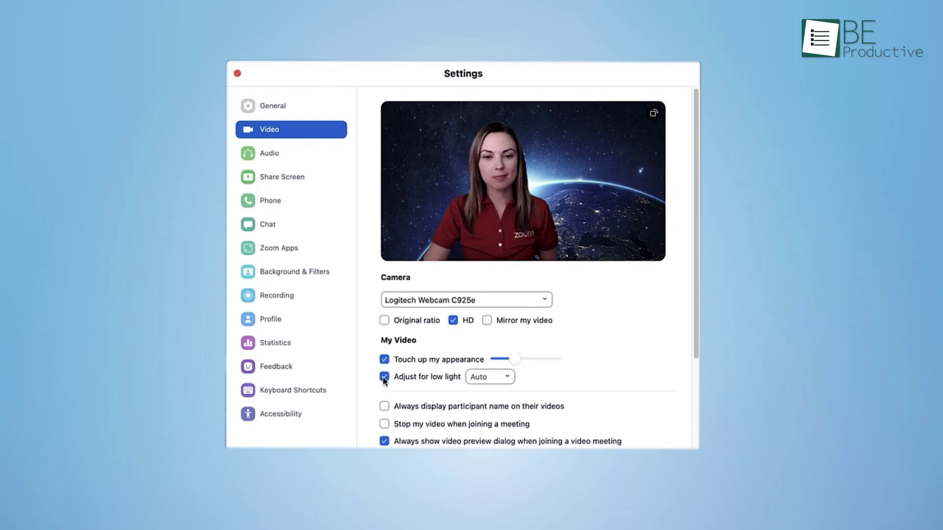
{"action": "left_click", "coordinate": [485, 378]}
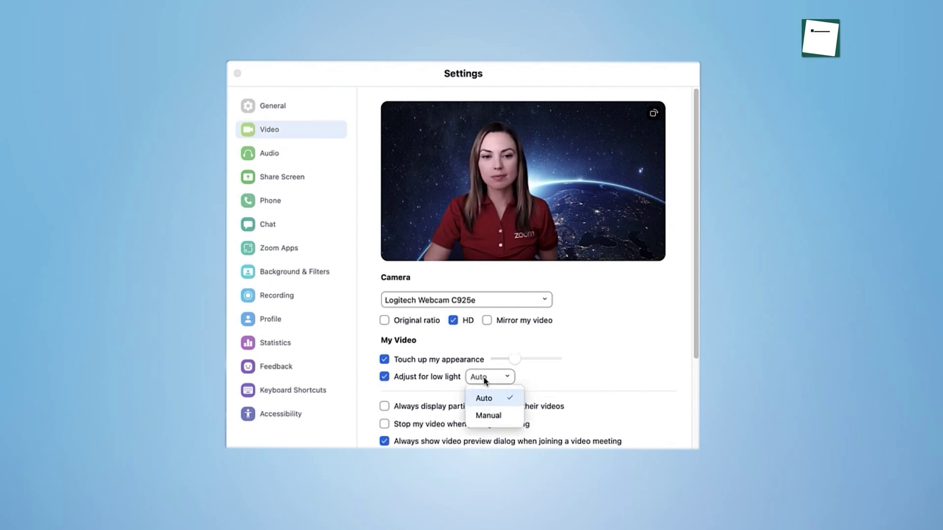
{"action": "left_click", "coordinate": [481, 416]}
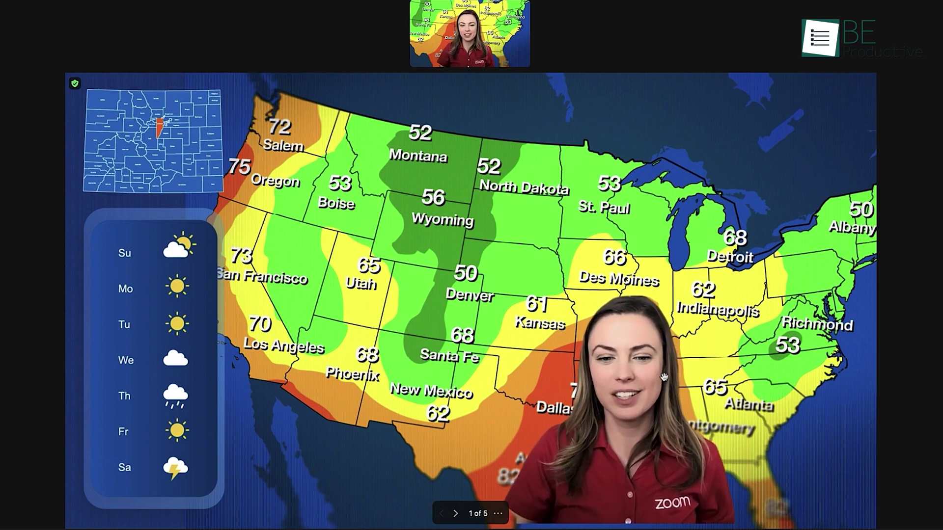
Advance the slide deck two slides and move the presenter video to the lower left.
{"action": "left_click", "coordinate": [455, 513]}
{"action": "left_click", "coordinate": [455, 513]}
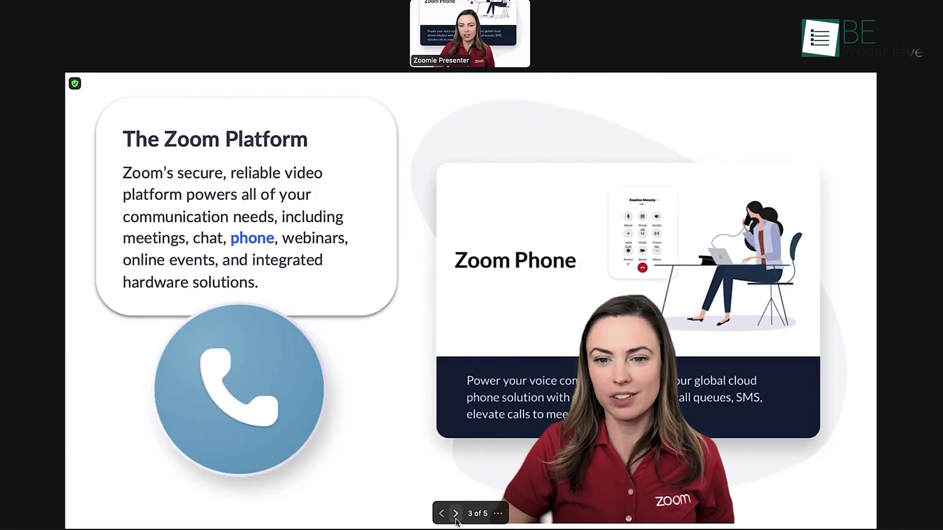
{"action": "left_click_drag", "start_coordinate": [609, 427], "coordinate": [290, 427]}
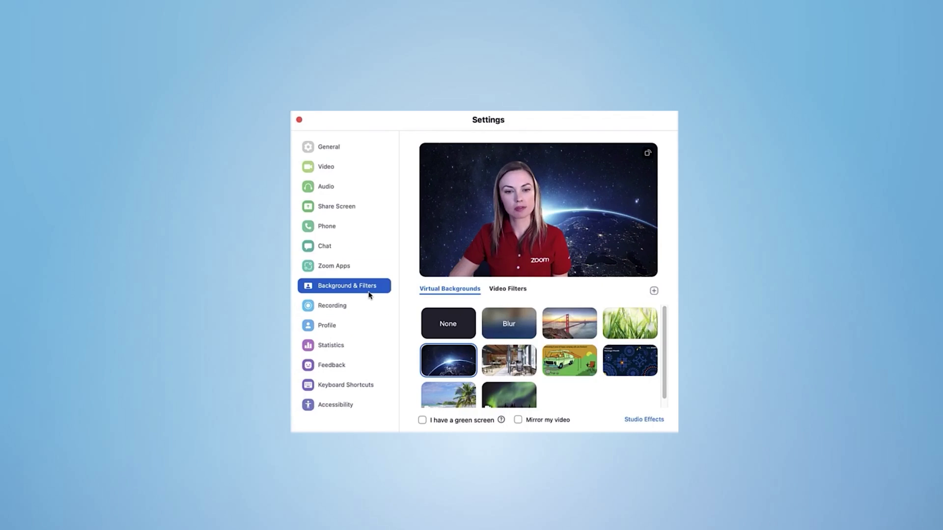
Try None, Blur, a camping photo, then the red rock desert photo as virtual background.
{"action": "left_click", "coordinate": [440, 318]}
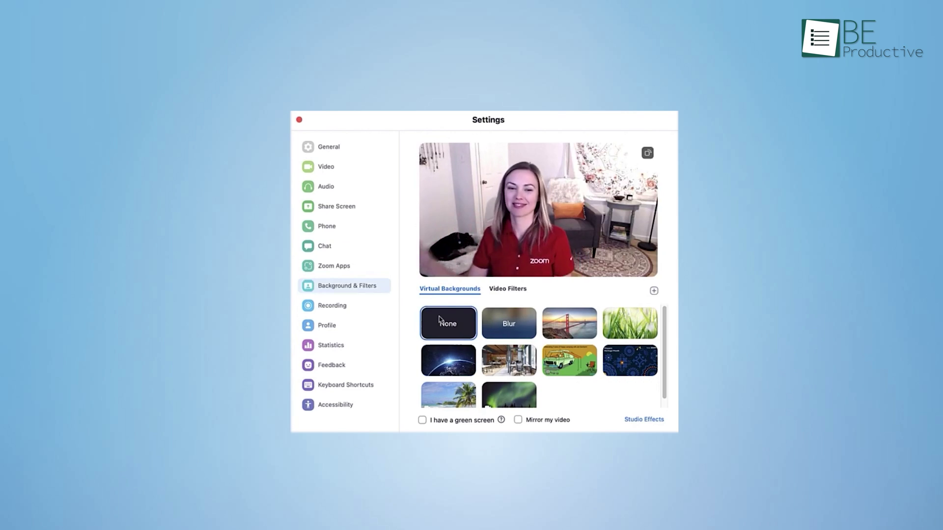
{"action": "left_click", "coordinate": [508, 329]}
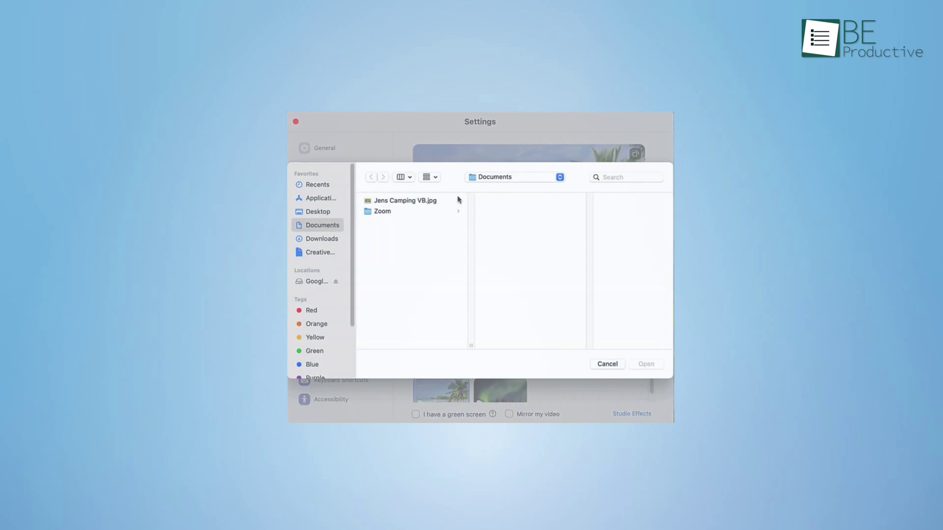
{"action": "left_click", "coordinate": [645, 365]}
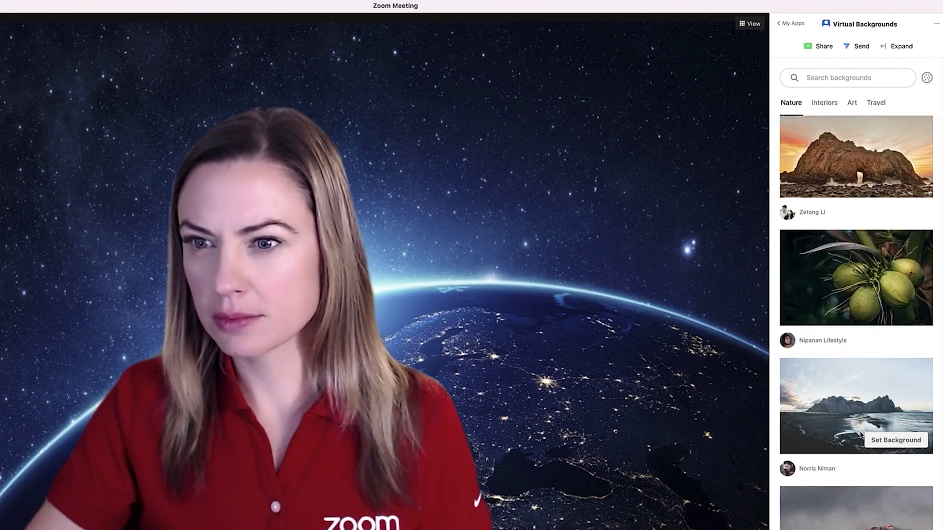
{"action": "scroll", "coordinate": [856, 319], "scroll_direction": "down", "scroll_amount": 3}
{"action": "scroll", "coordinate": [856, 319], "scroll_direction": "down", "scroll_amount": 8}
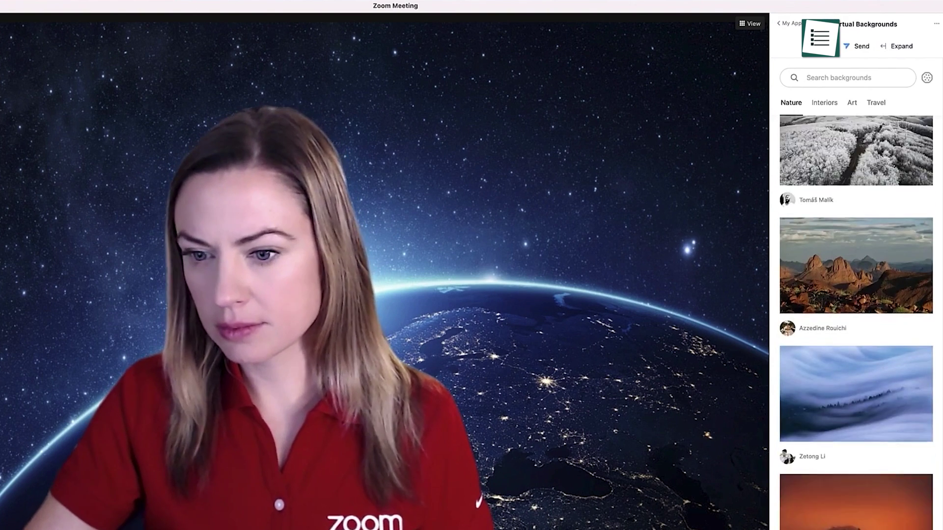
{"action": "left_click", "coordinate": [868, 208]}
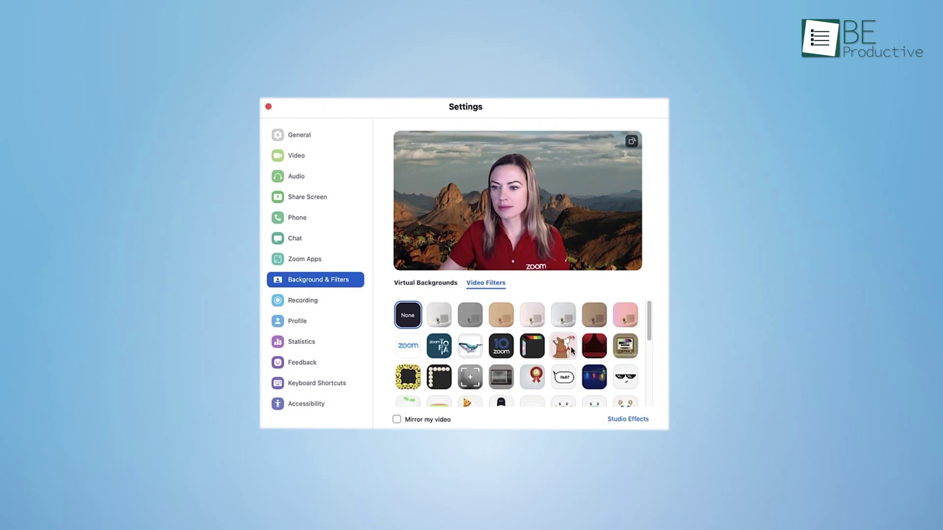
Apply the Zoomtopia whale frame and rainbow stripe eyes video filters.
{"action": "left_click_drag", "start_coordinate": [650, 315], "coordinate": [651, 371]}
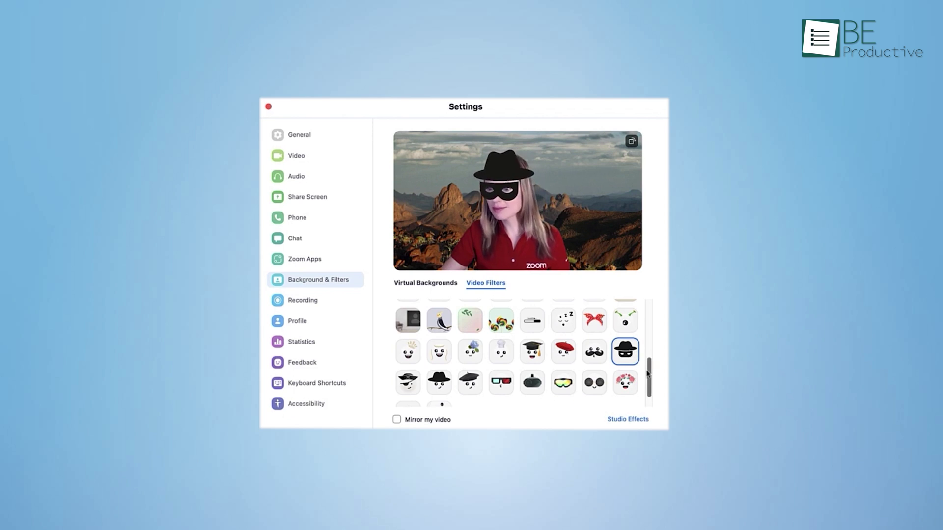
{"action": "left_click_drag", "start_coordinate": [647, 374], "coordinate": [648, 322]}
{"action": "left_click", "coordinate": [470, 334]}
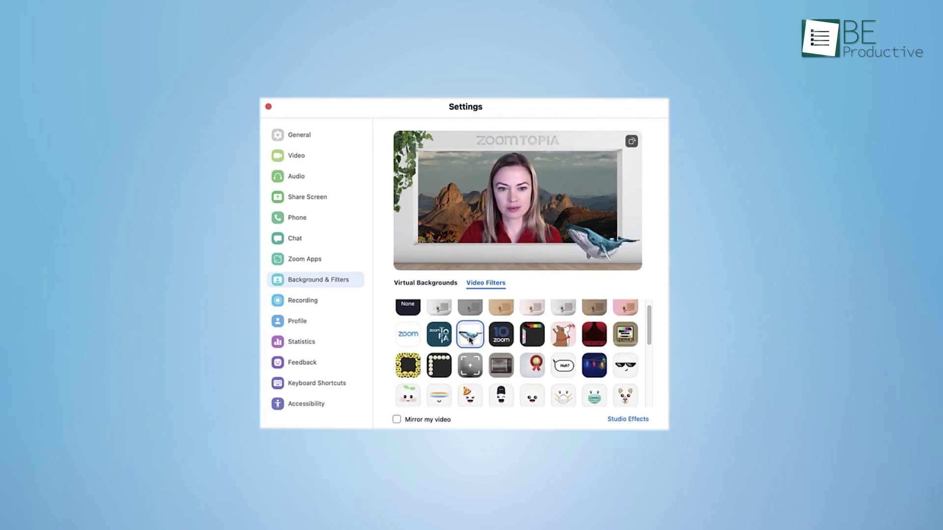
{"action": "left_click", "coordinate": [446, 398]}
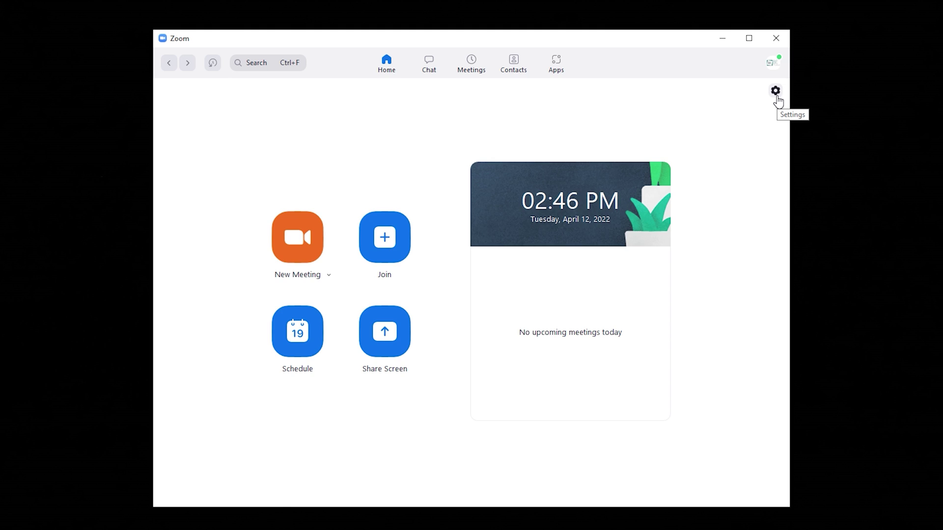
In Audio settings, allow original sound in meetings with stereo audio enabled.
{"action": "left_click", "coordinate": [777, 98]}
{"action": "left_click", "coordinate": [282, 155]}
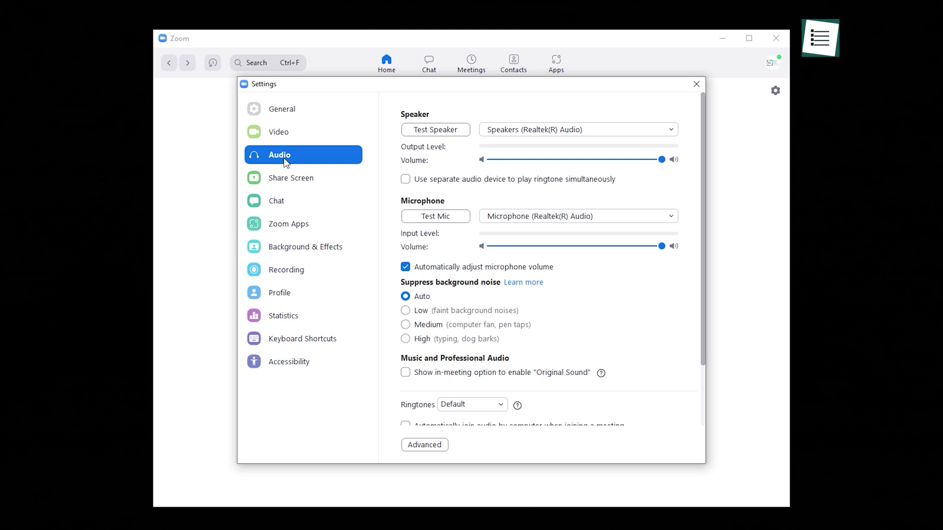
{"action": "scroll", "coordinate": [760, 280], "scroll_direction": "down", "scroll_amount": 2}
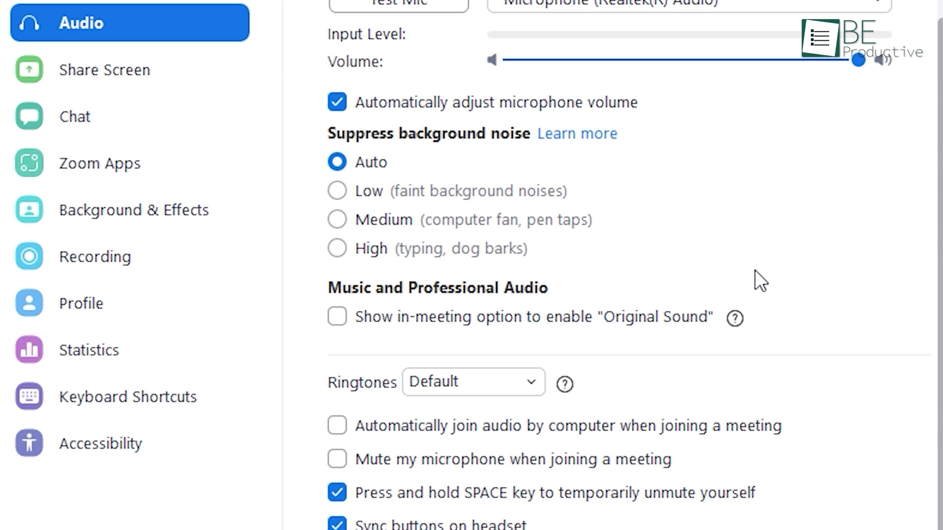
{"action": "left_click", "coordinate": [344, 319]}
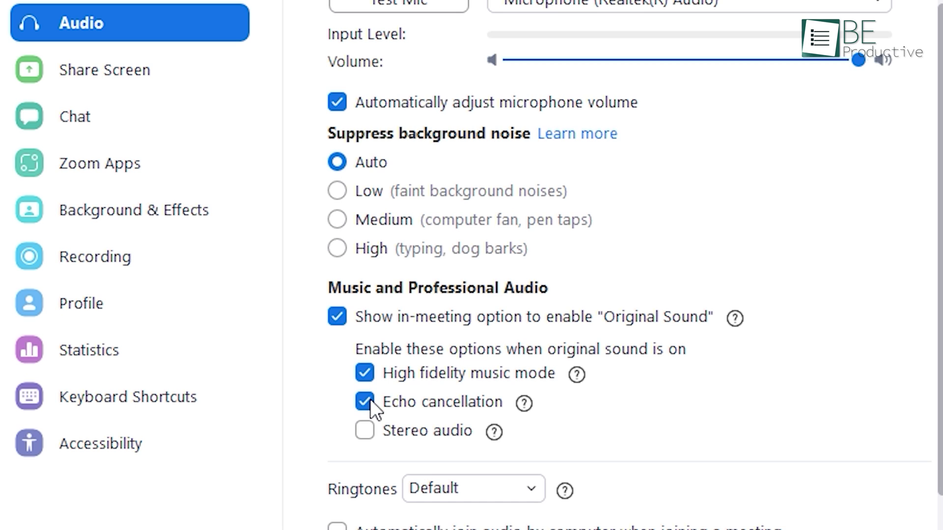
{"action": "left_click", "coordinate": [372, 433]}
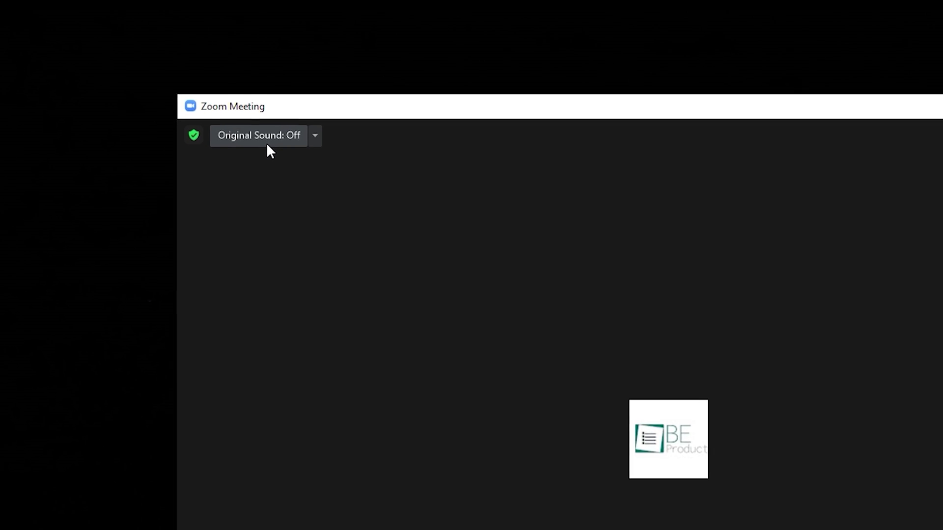
Switch the meeting's Original Sound to On.
{"action": "left_click", "coordinate": [266, 142]}
{"action": "left_click", "coordinate": [266, 142]}
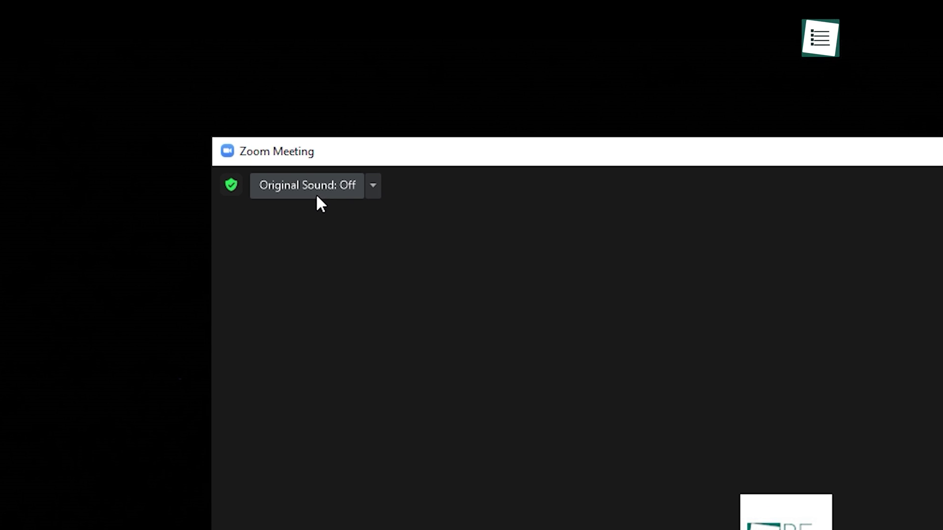
{"action": "left_click", "coordinate": [316, 196]}
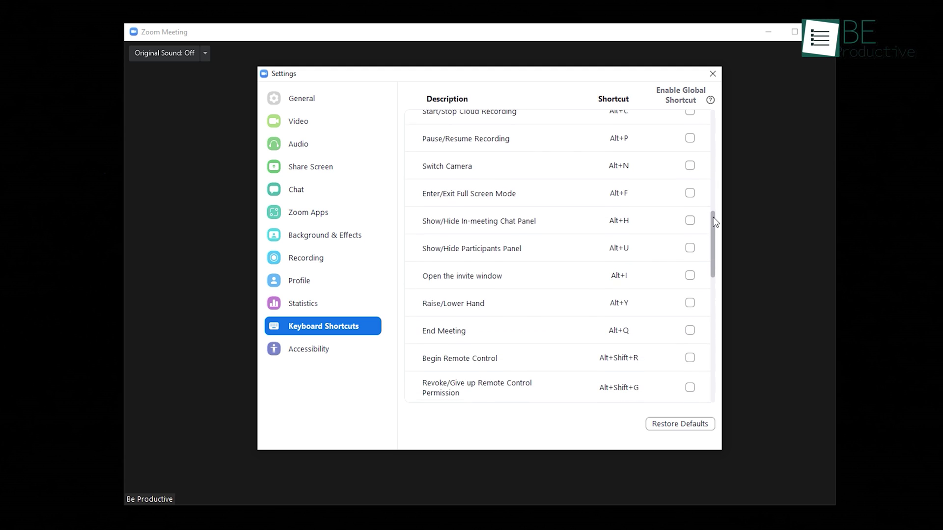
Scroll through the Keyboard Shortcuts list to review the meeting shortcuts.
{"action": "left_click_drag", "start_coordinate": [715, 222], "coordinate": [731, 265]}
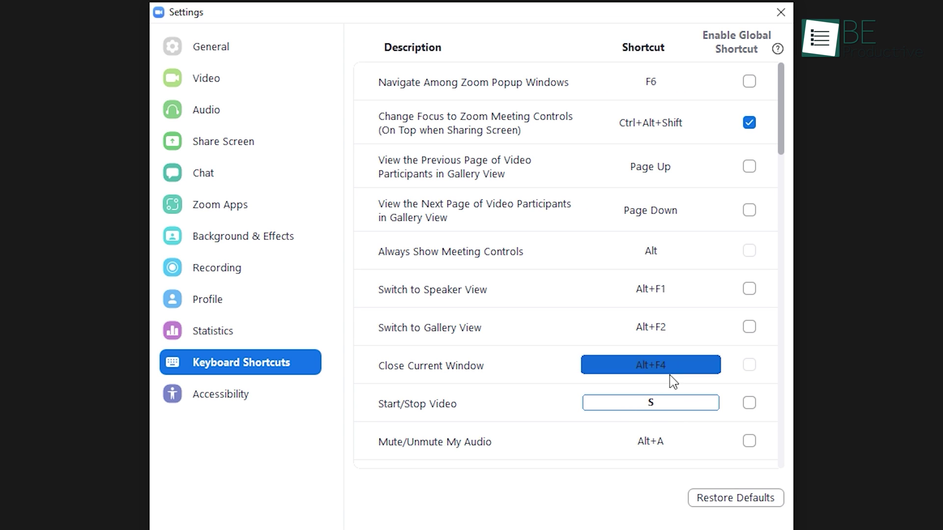
{"action": "scroll", "coordinate": [684, 444], "scroll_direction": "down", "scroll_amount": 1}
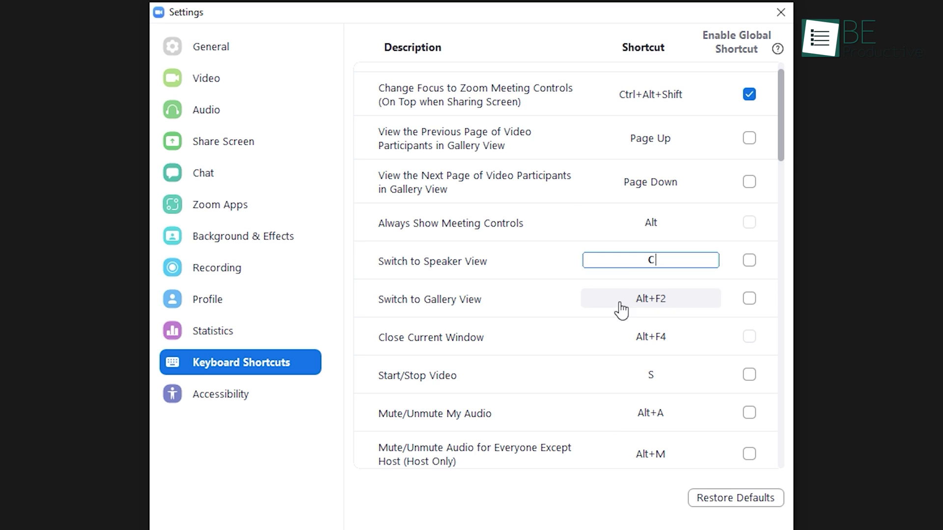
{"action": "scroll", "coordinate": [656, 388], "scroll_direction": "down", "scroll_amount": 4}
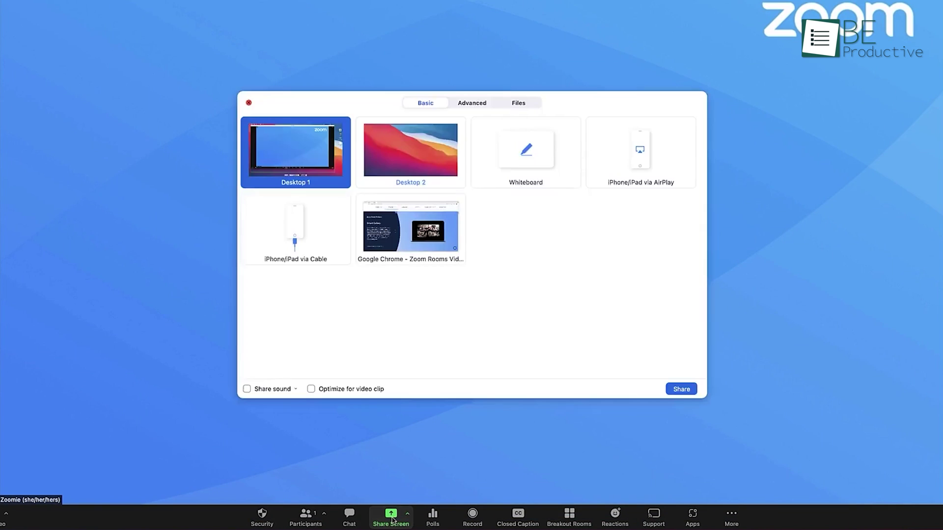
Share content, trying the Chrome window, a whiteboard horse sketch and iPhone/iPad via AirPlay.
{"action": "left_click", "coordinate": [421, 256]}
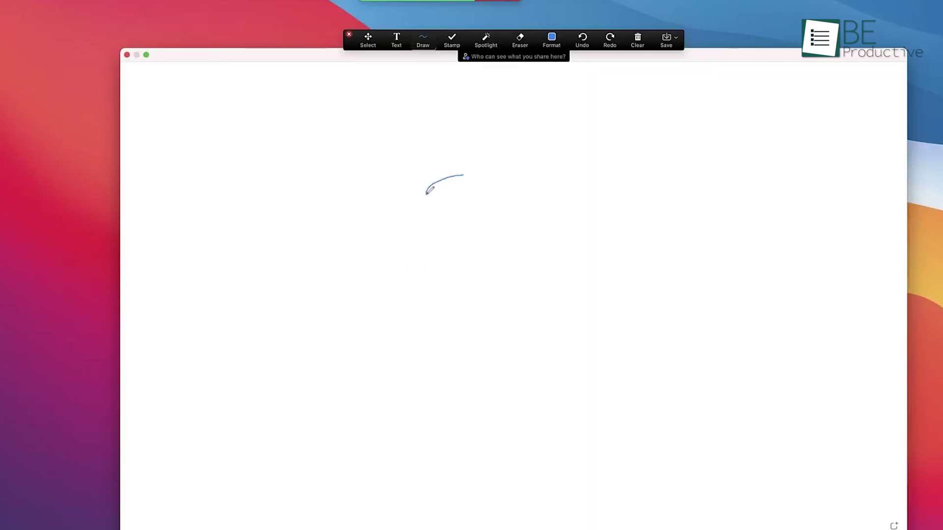
{"action": "mouse_move", "coordinate": [425, 193]}
{"action": "left_mouse_down"}
{"action": "mouse_move", "coordinate": [667, 332]}
{"action": "mouse_move", "coordinate": [687, 263]}
{"action": "left_mouse_up"}
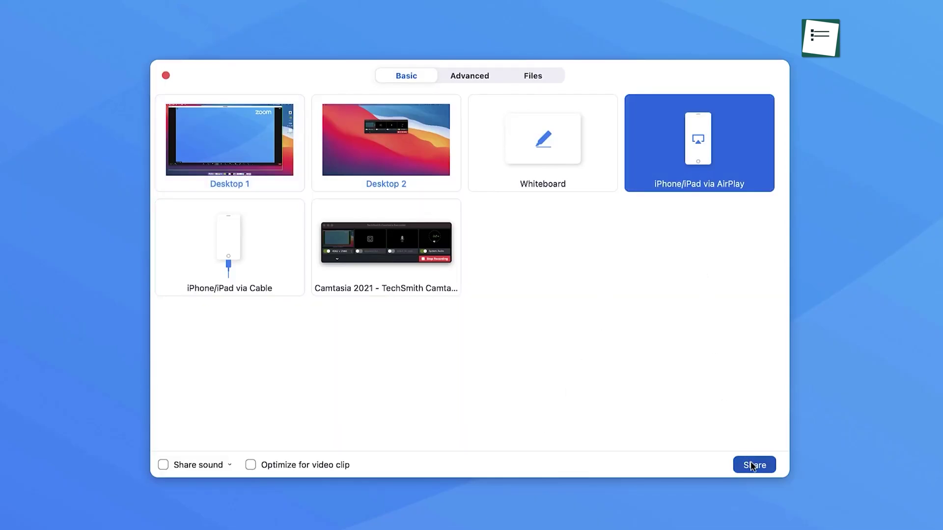
{"action": "left_click", "coordinate": [751, 465]}
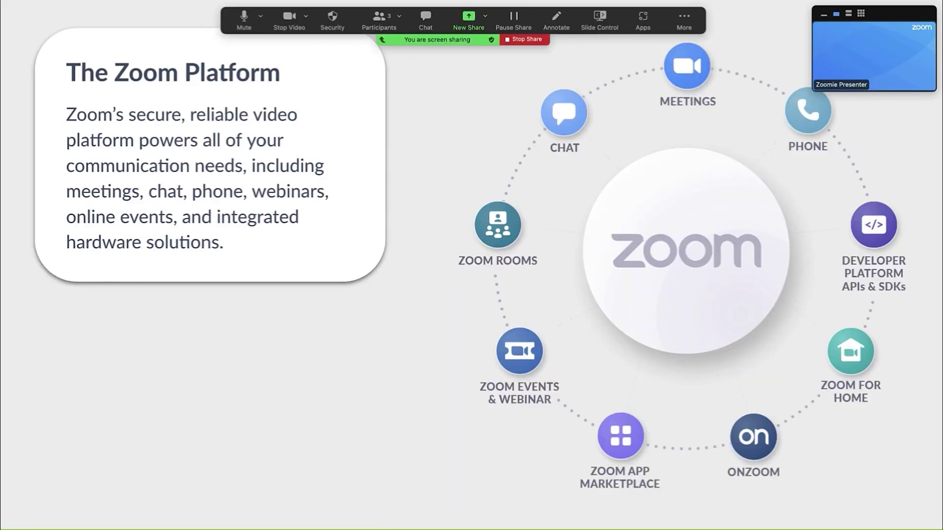
Annotate the slide with a rectangle highlighting the Zoom Phone description, then select Eraser.
{"action": "left_click", "coordinate": [556, 21]}
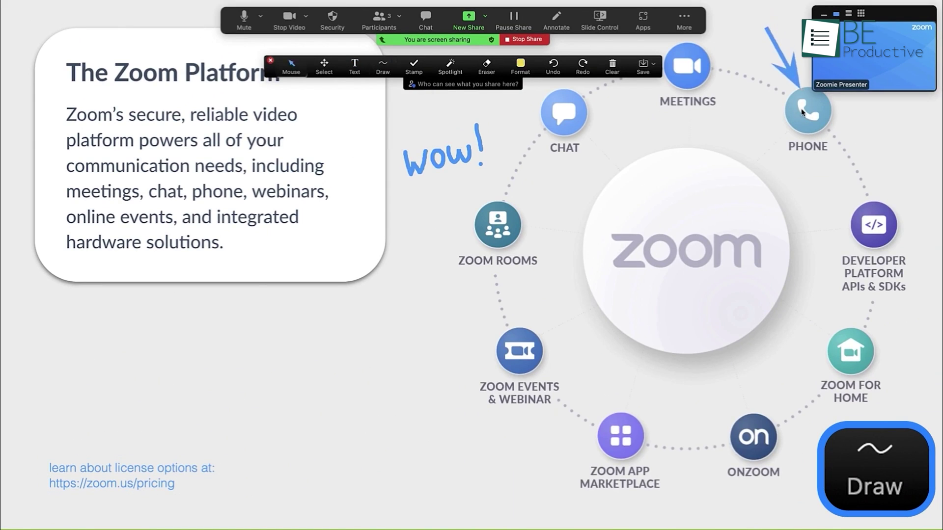
{"action": "left_click", "coordinate": [802, 112]}
{"action": "left_click", "coordinate": [382, 66]}
{"action": "left_click_drag", "start_coordinate": [457, 341], "coordinate": [861, 416]}
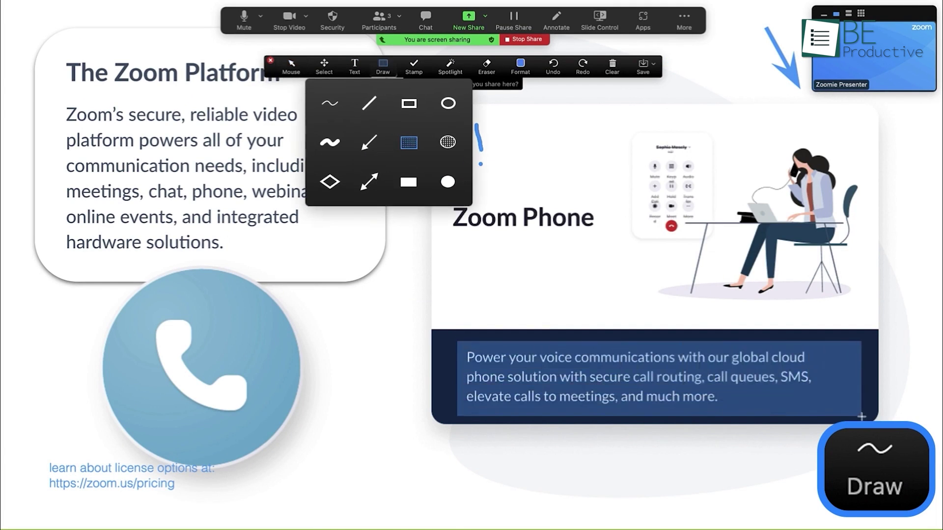
{"action": "left_click", "coordinate": [489, 73]}
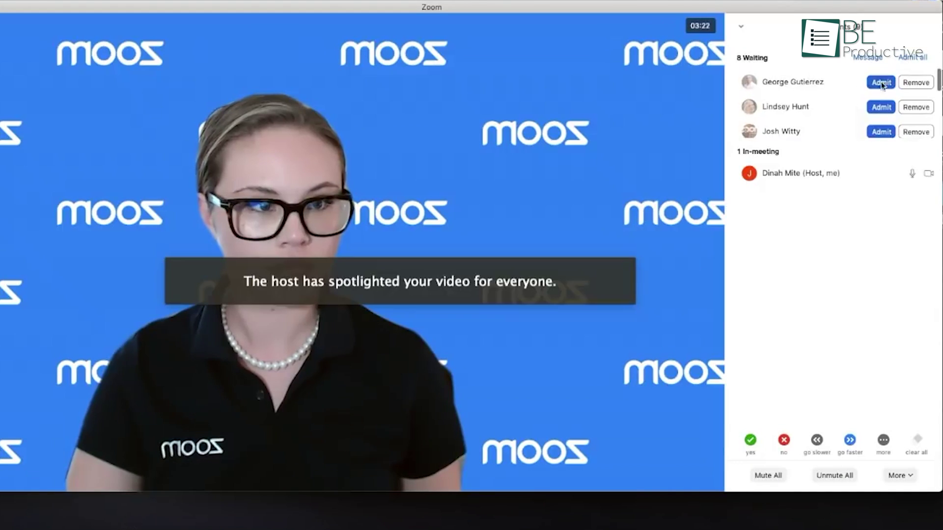
Open Edit My Profile from Settings > Profile, then remove the waiting guest.
{"action": "scroll", "coordinate": [867, 102], "scroll_direction": "down", "scroll_amount": 2}
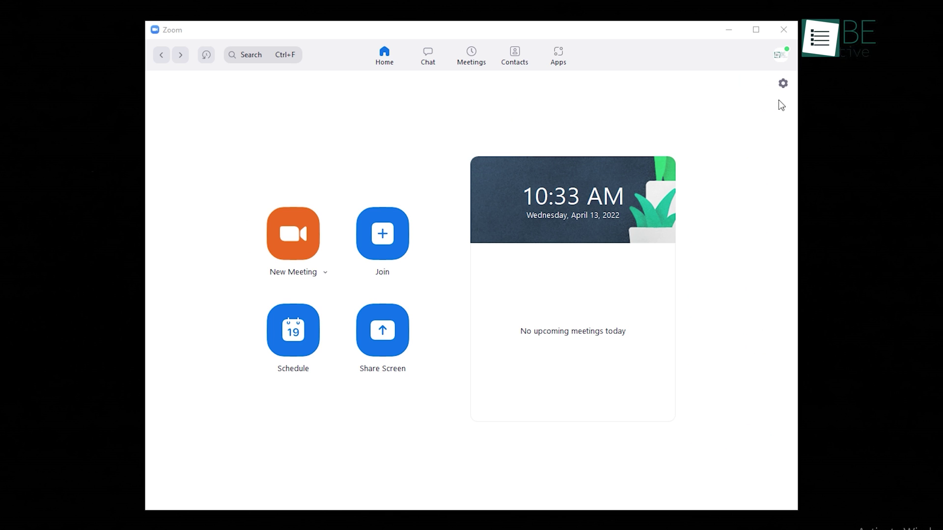
{"action": "left_click", "coordinate": [778, 87]}
{"action": "left_click", "coordinate": [266, 295]}
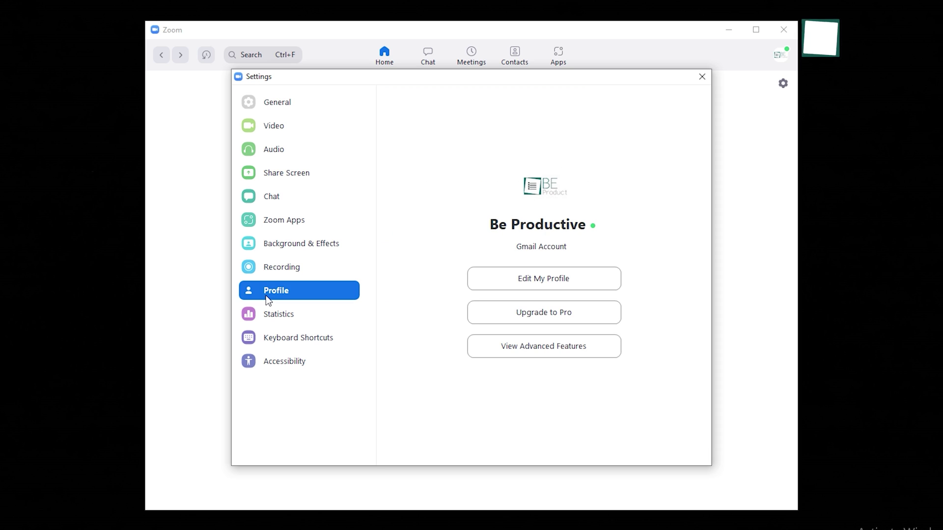
{"action": "left_click", "coordinate": [555, 286]}
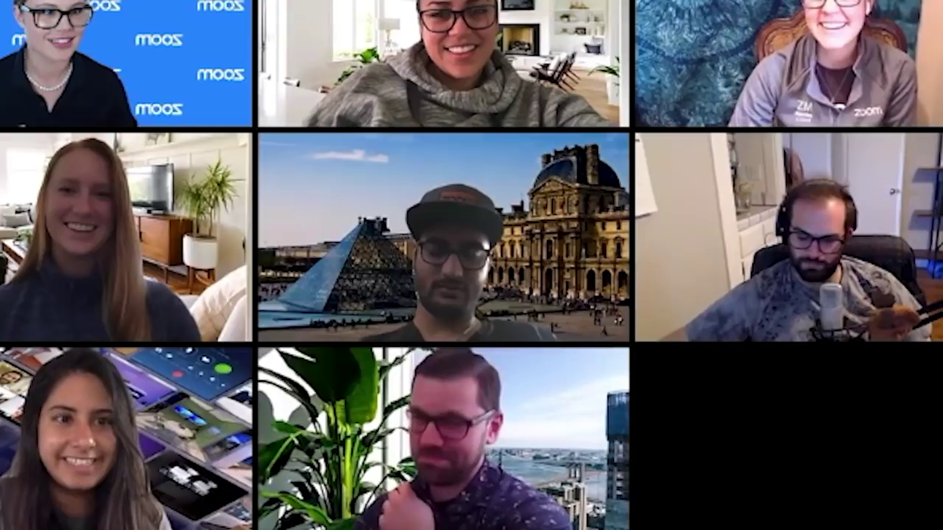
{"action": "left_click", "coordinate": [910, 96]}
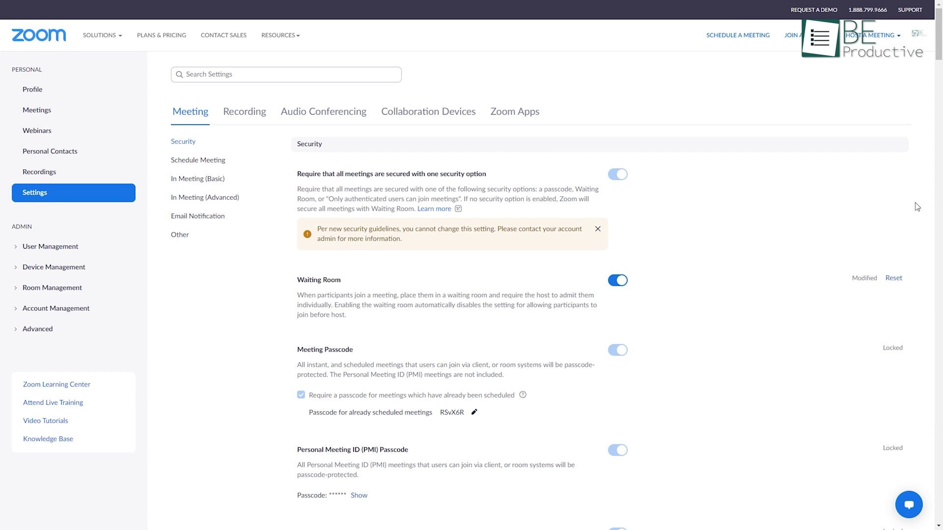
Choose End-to-end encryption as the default encryption type and save it.
{"action": "middle_click", "coordinate": [913, 230]}
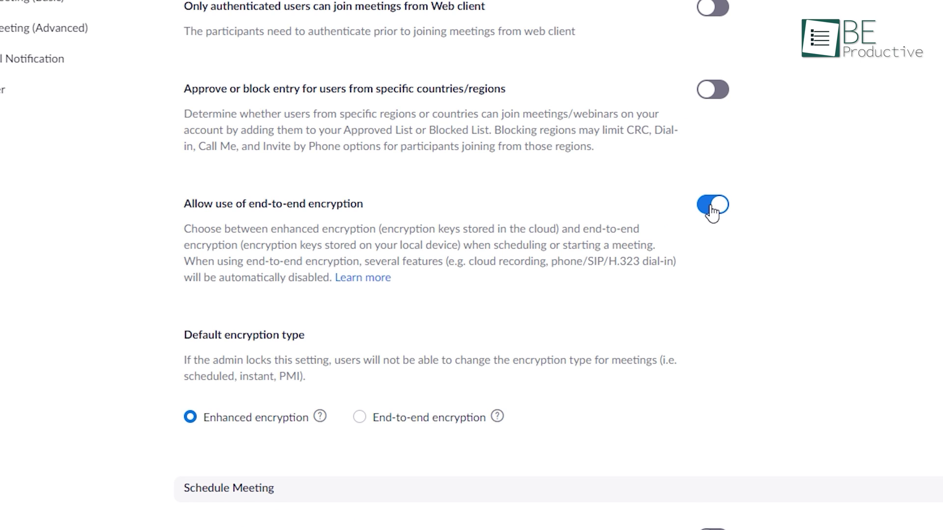
{"action": "left_click", "coordinate": [358, 418]}
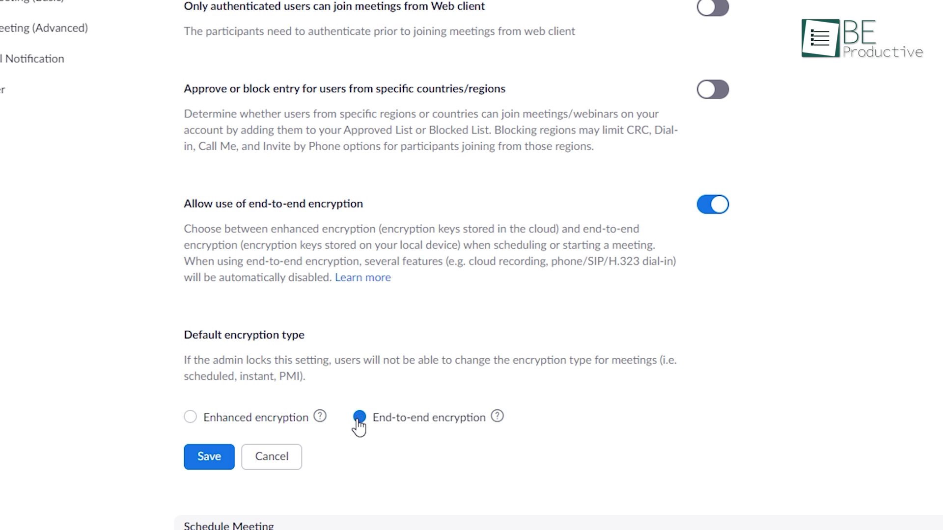
{"action": "left_click", "coordinate": [209, 456]}
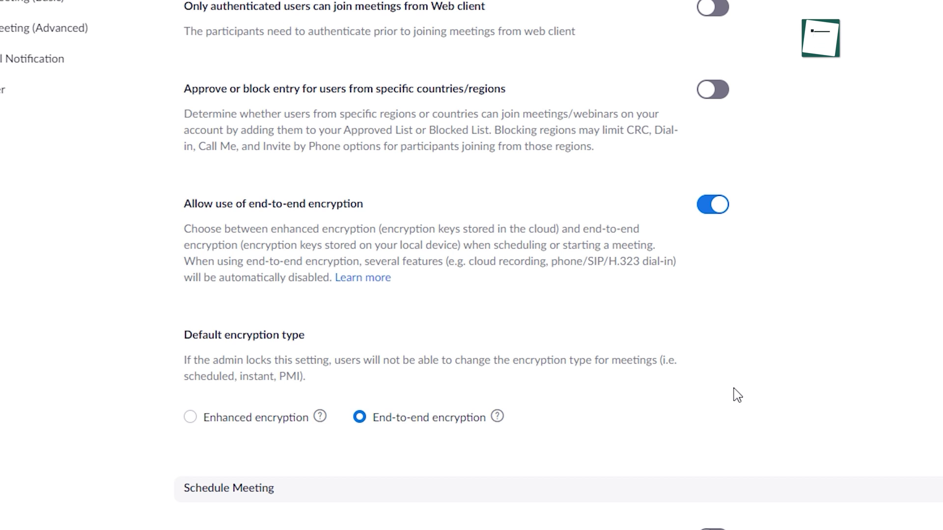